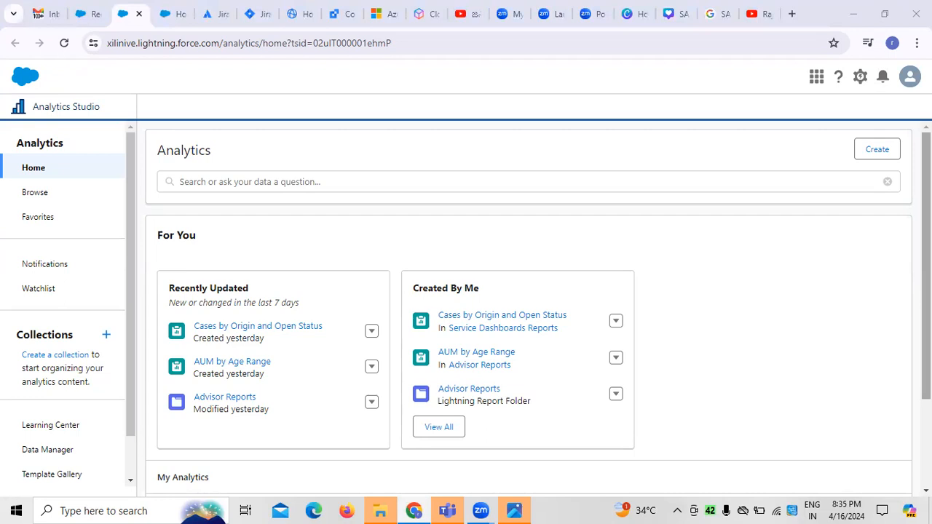
- Start creating a new CRM Analytics app
left_click(868, 156)
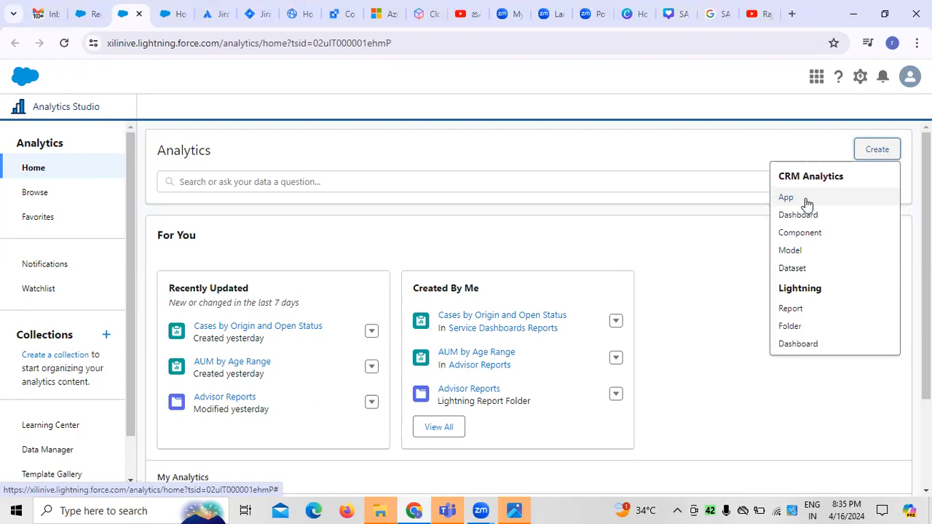
left_click(680, 168)
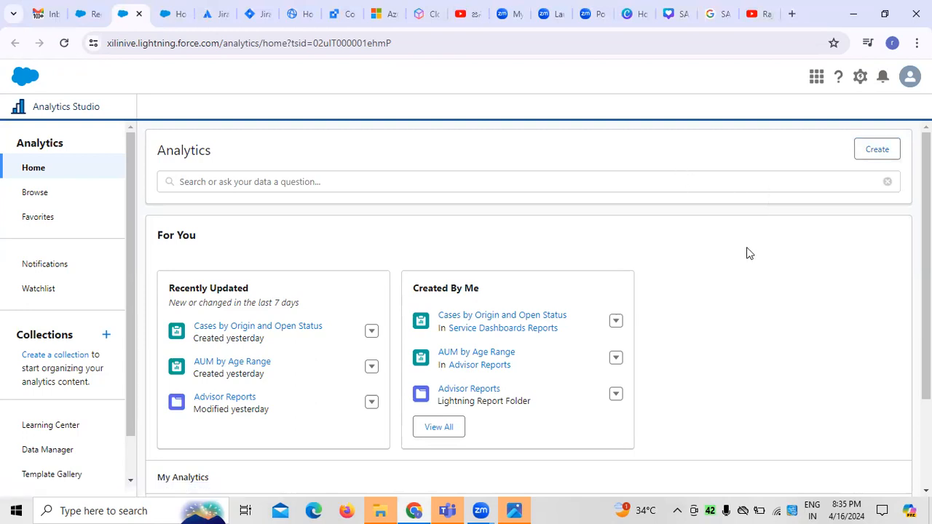
left_click(877, 155)
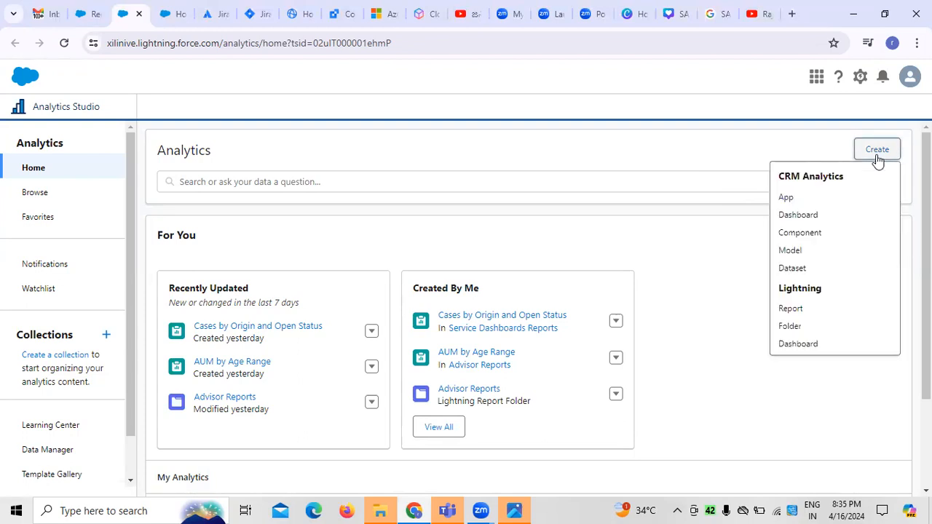
left_click(787, 204)
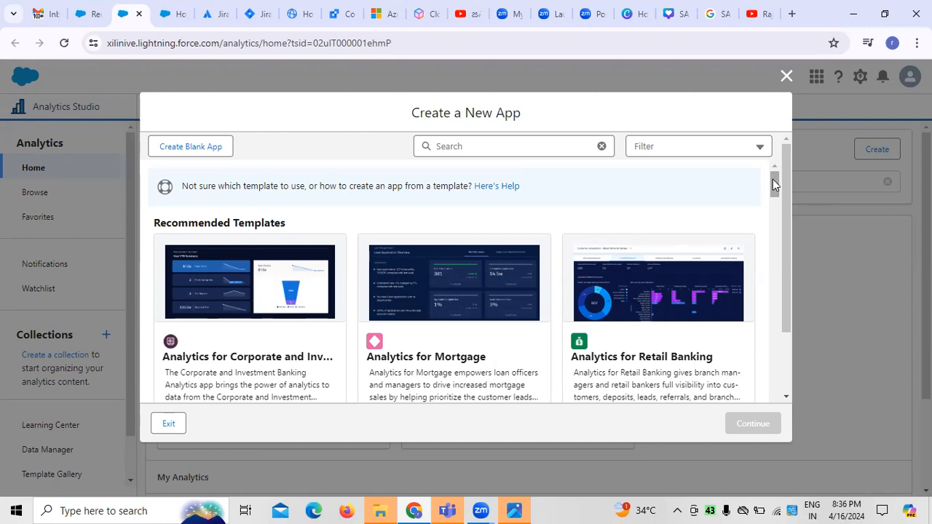
- Choose the Analytics for Retail Banking template and continue past its details to the org compatibility check
mouse_move(774, 185)
left_mouse_down()
mouse_move(774, 200)
mouse_move(775, 186)
left_mouse_up()
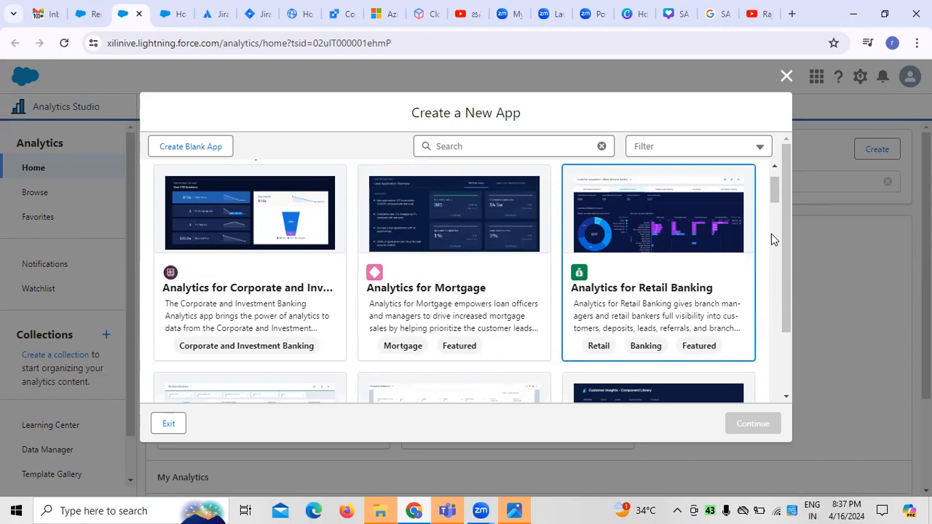
left_click_drag(775, 195, 776, 189)
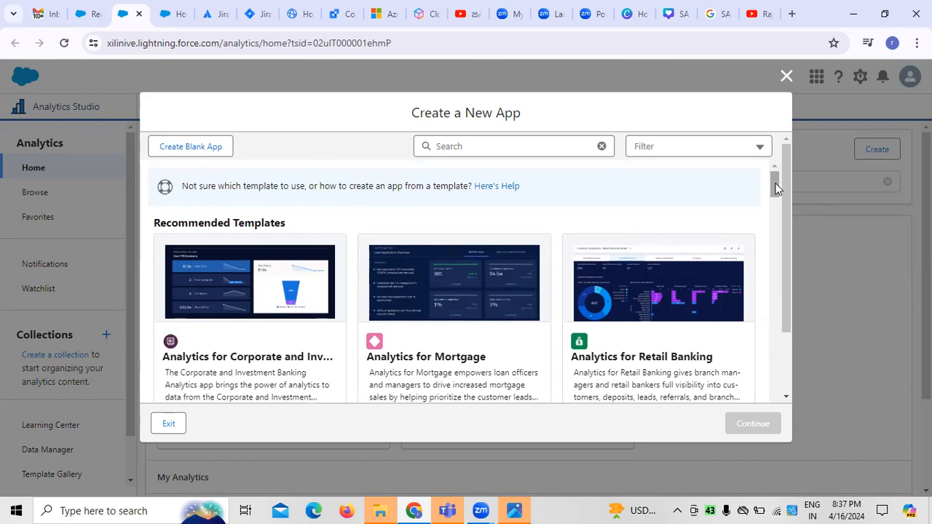
left_click_drag(776, 189, 775, 193)
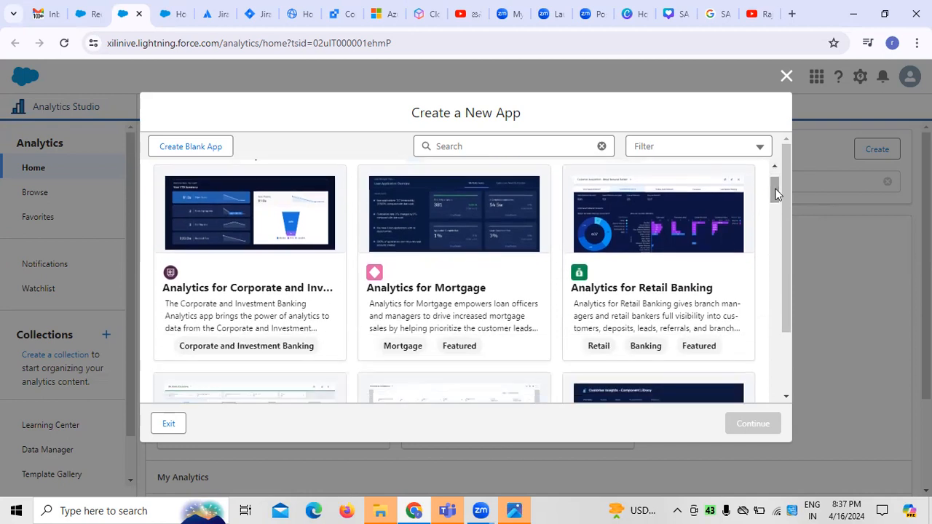
left_click(602, 355)
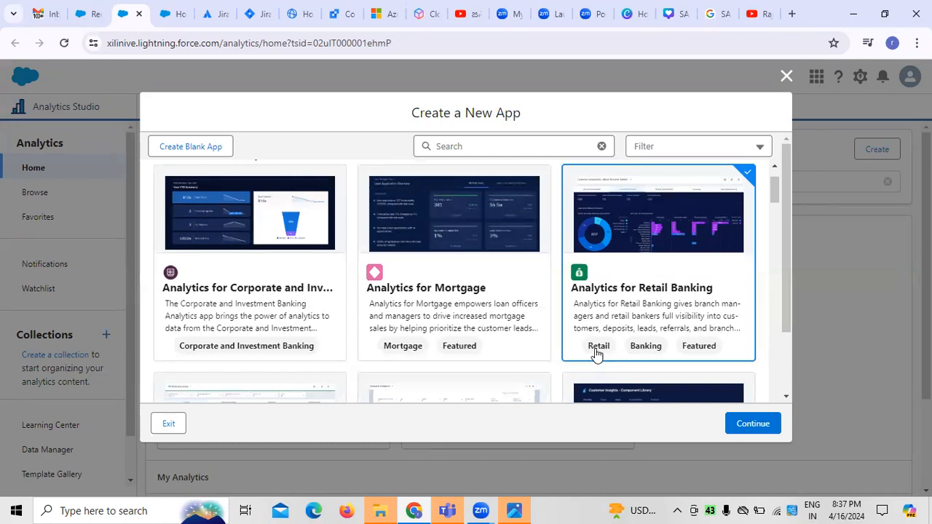
left_click(772, 430)
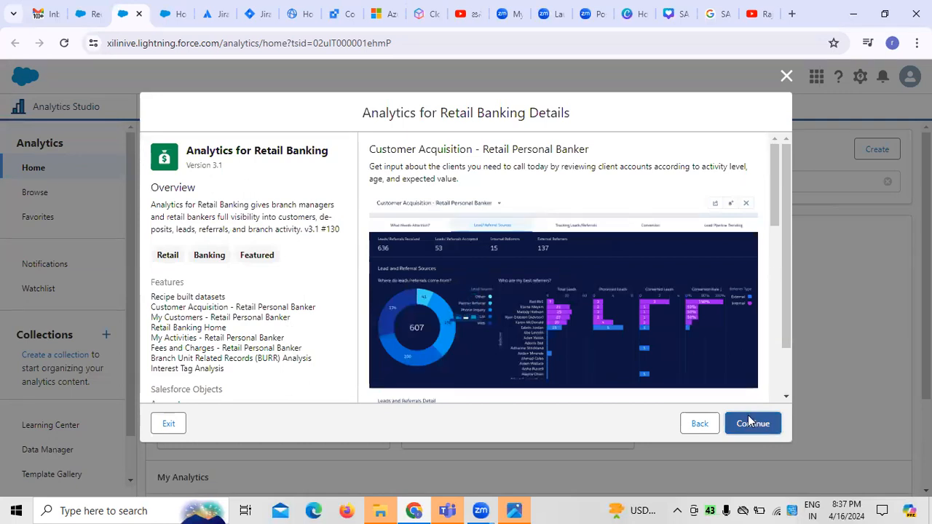
left_click(750, 422)
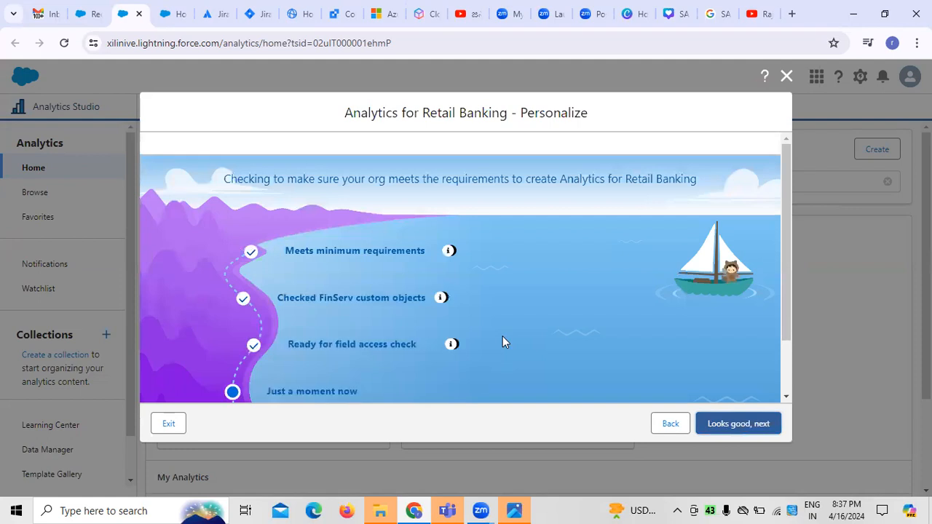
- Review the org requirement checks for Analytics for Retail Banking and proceed to the app customization questions
scroll(528, 285, "down", 1)
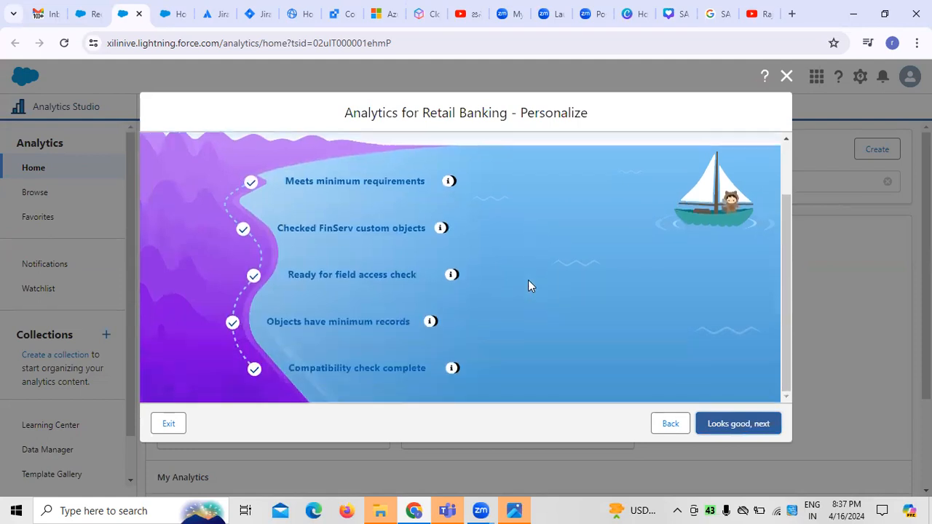
scroll(529, 280, "up", 1)
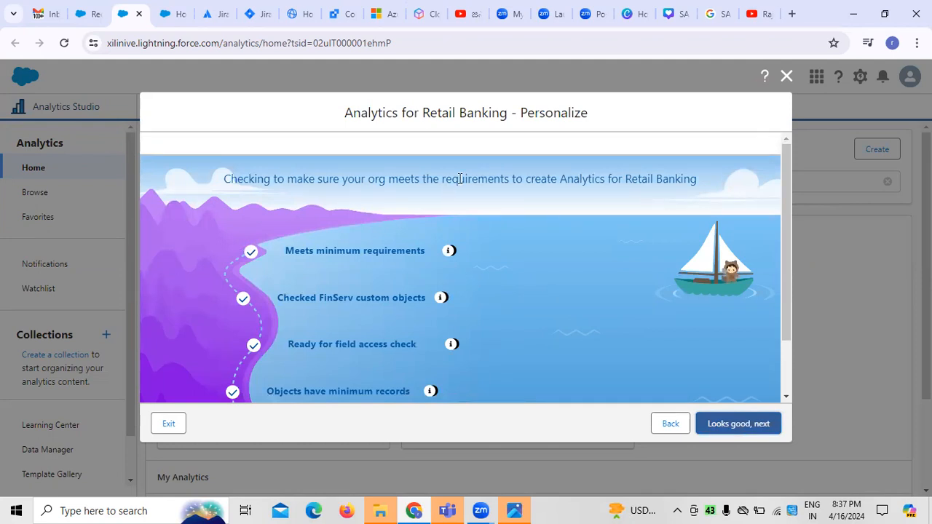
left_click_drag(467, 182, 510, 182)
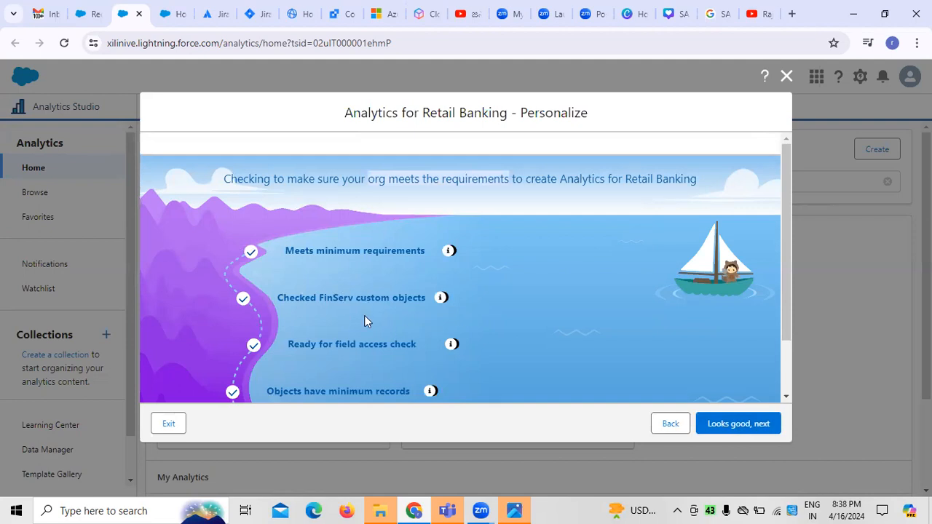
scroll(371, 327, "down", 1)
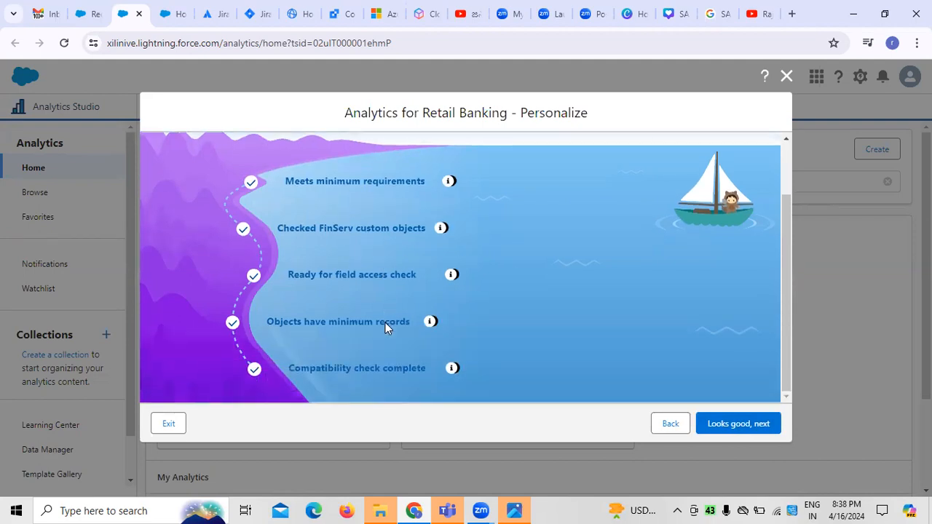
scroll(385, 322, "up", 1)
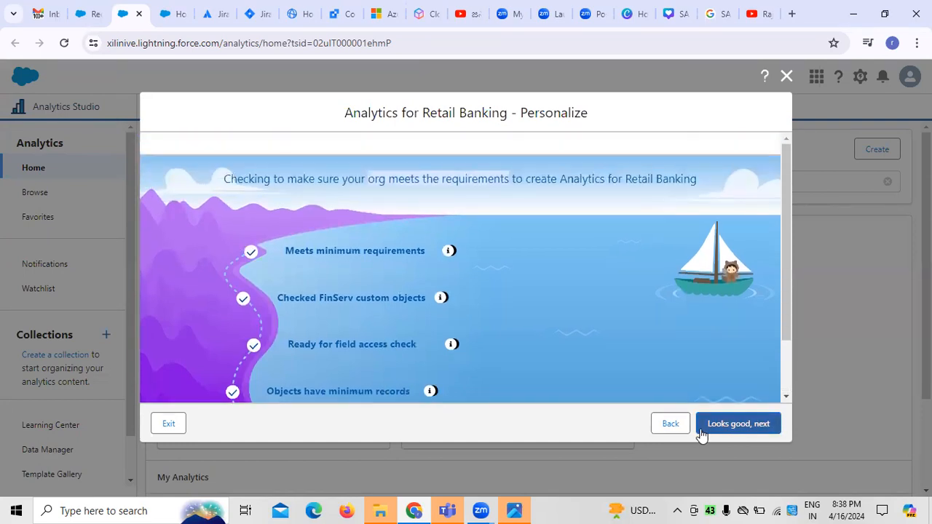
left_click(737, 423)
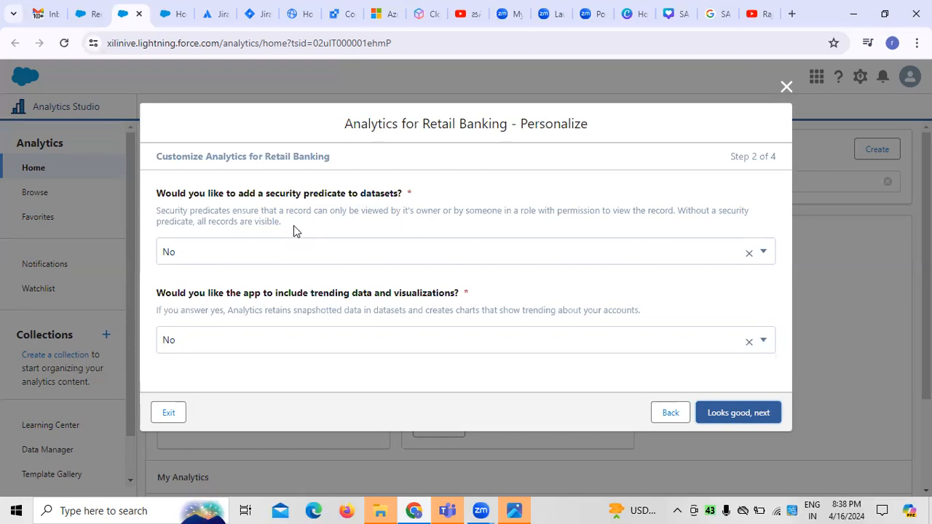
- Answer Yes to both the dataset security predicate and trending data questions, and continue to the dashboard chart options
left_click(761, 252)
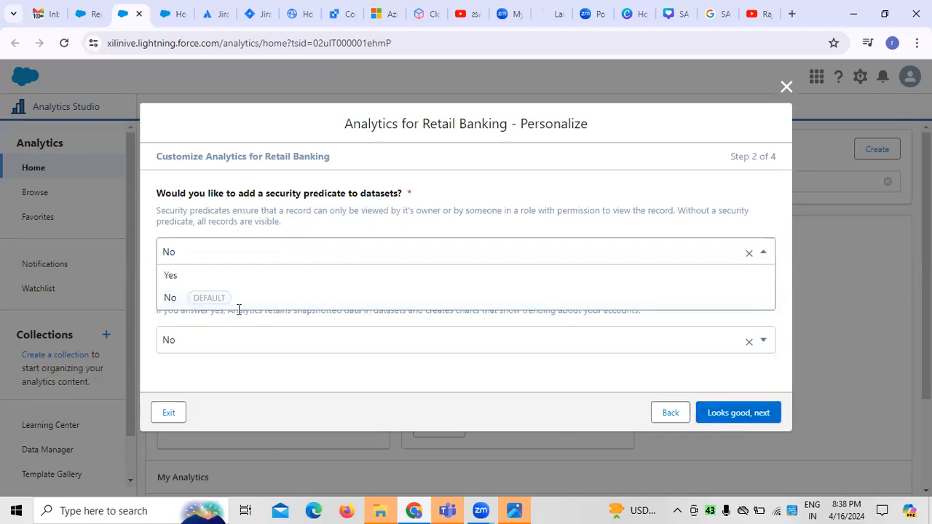
left_click(186, 275)
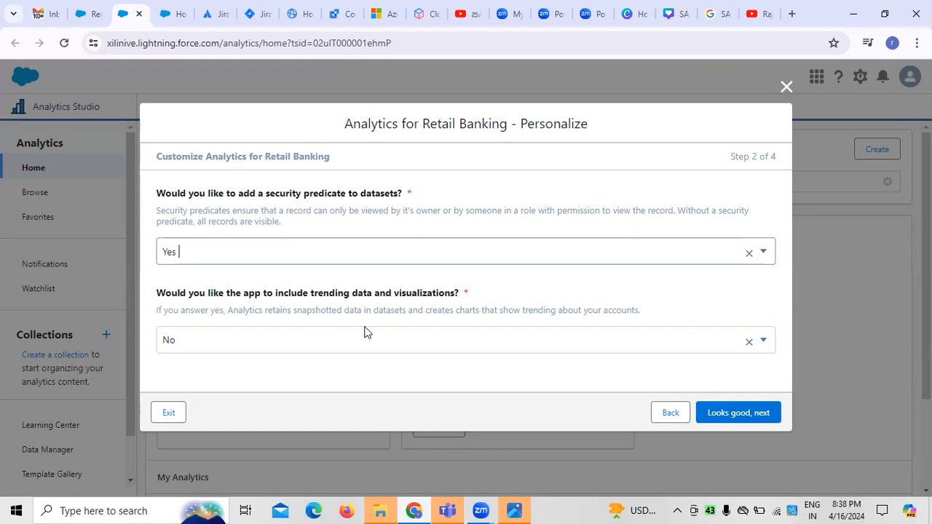
left_click(761, 346)
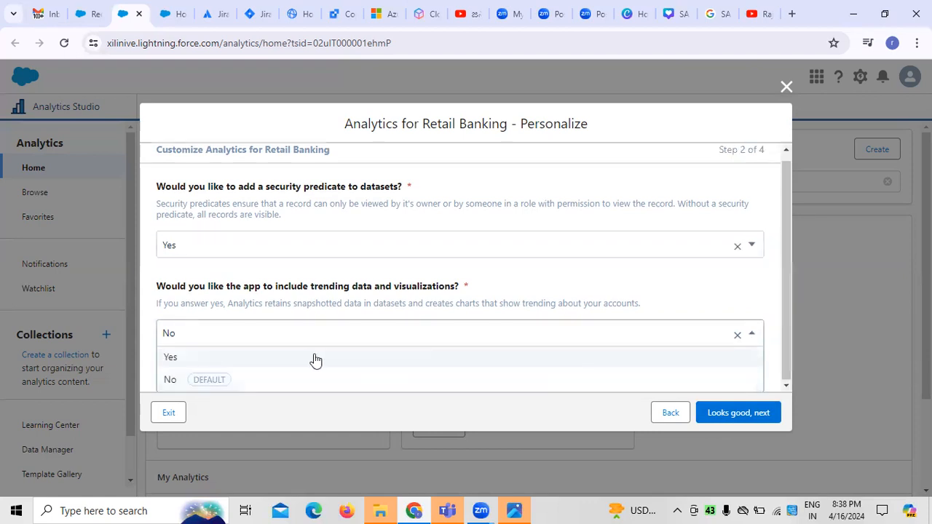
left_click(224, 362)
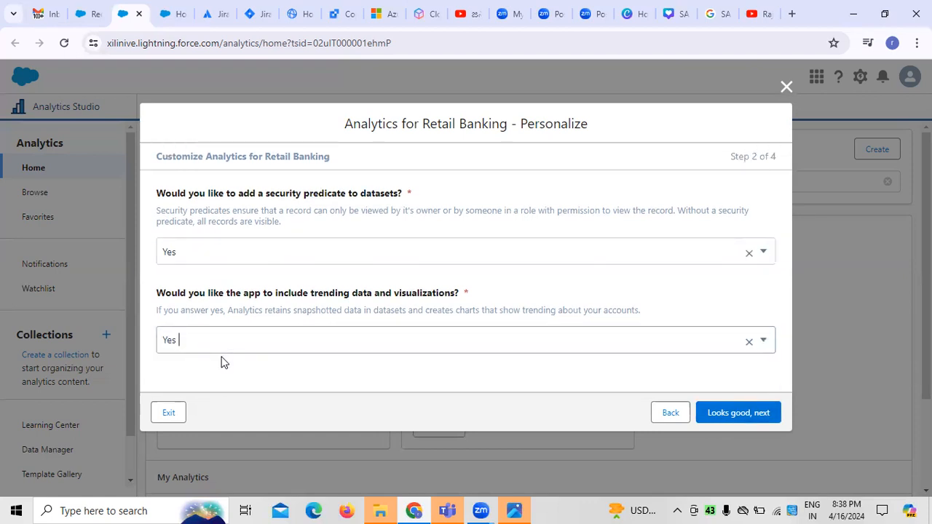
left_click(735, 412)
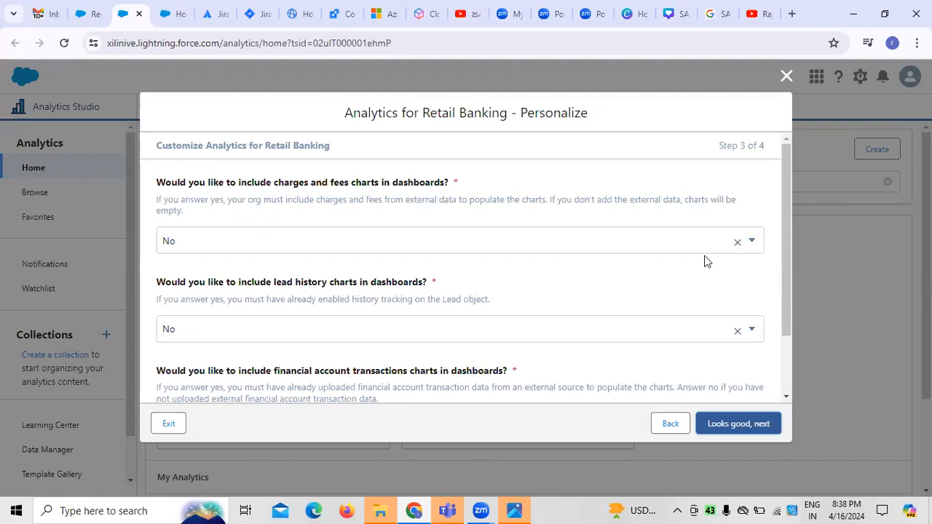
- Set charges and fees charts to No and lead history charts to Yes, and continue to the record type choices
left_click(755, 241)
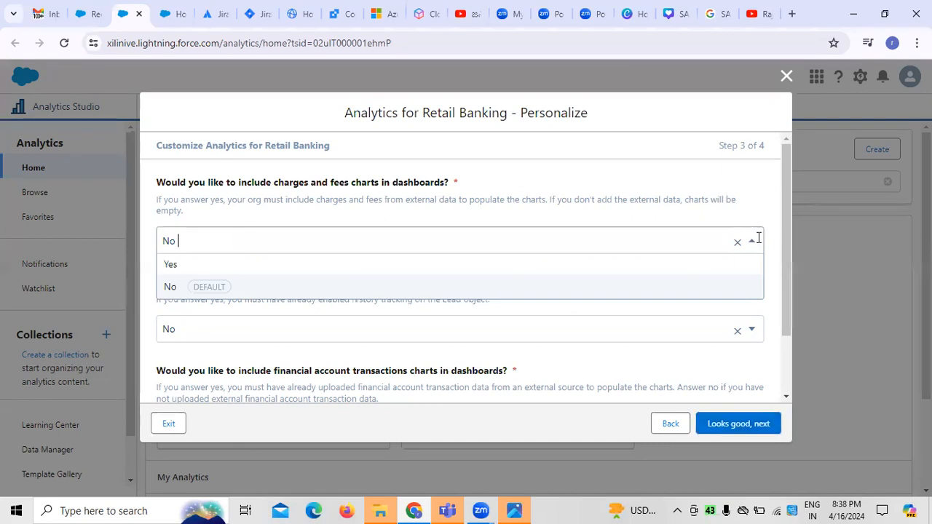
left_click(175, 293)
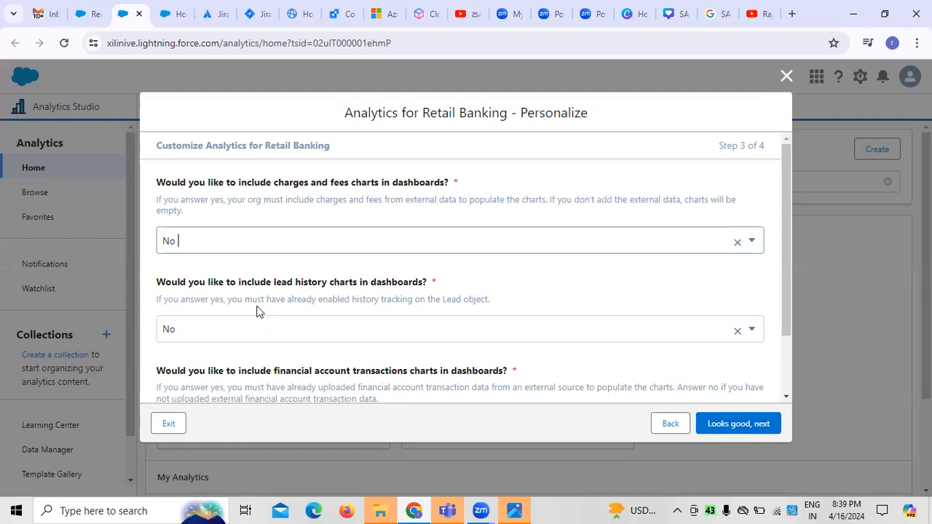
left_click(747, 336)
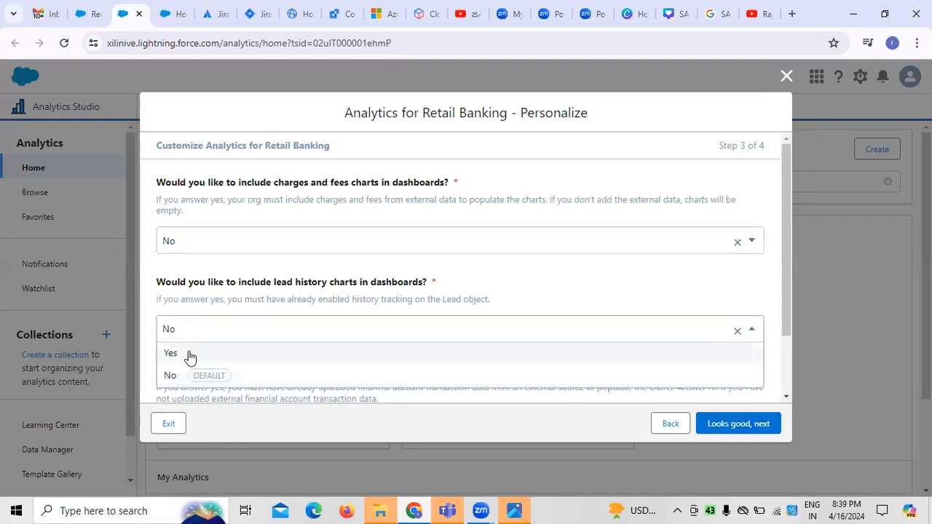
left_click(189, 353)
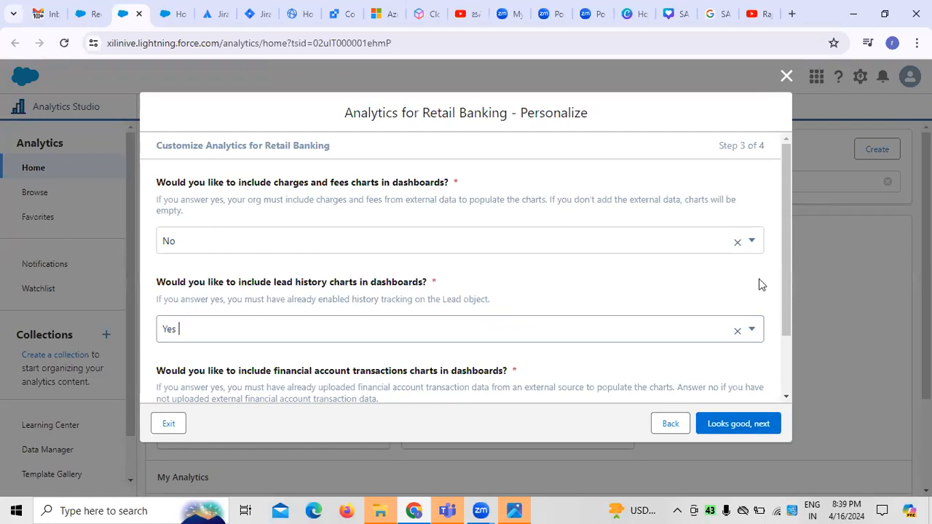
left_click_drag(783, 297, 784, 361)
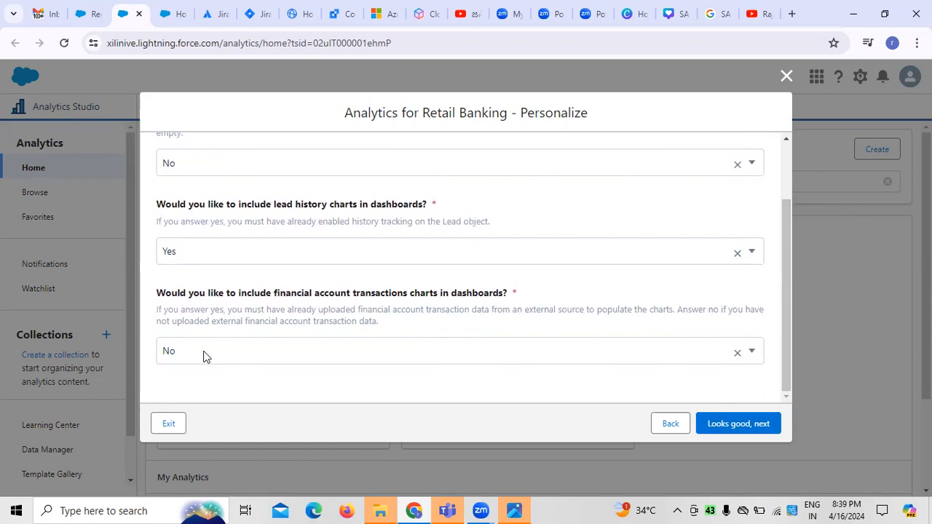
left_click(725, 429)
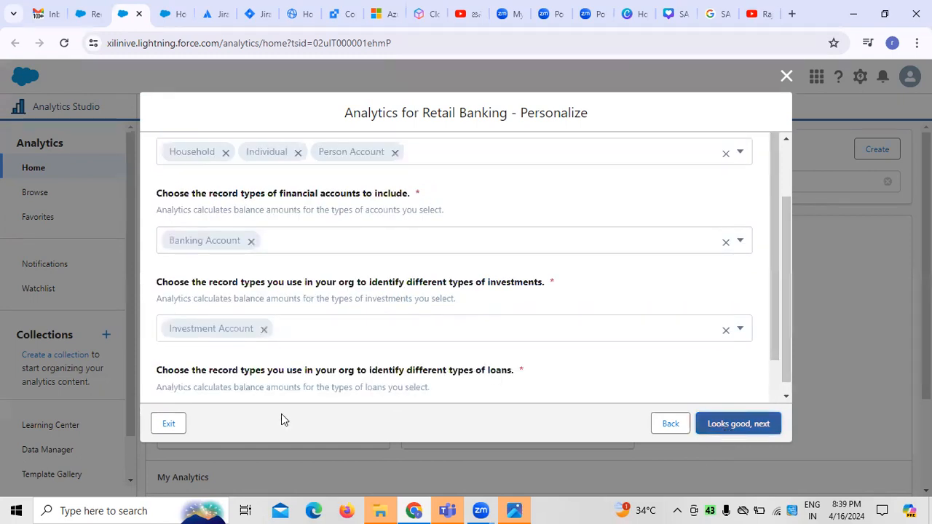
- Add Auto Loan to the financial account record types and Insurance Policy to the investment record types
left_click(272, 243)
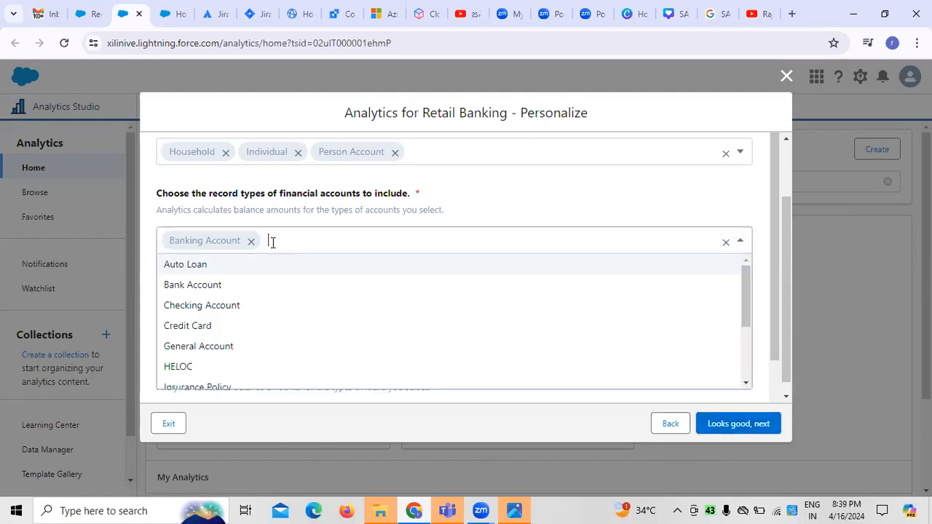
left_click(235, 268)
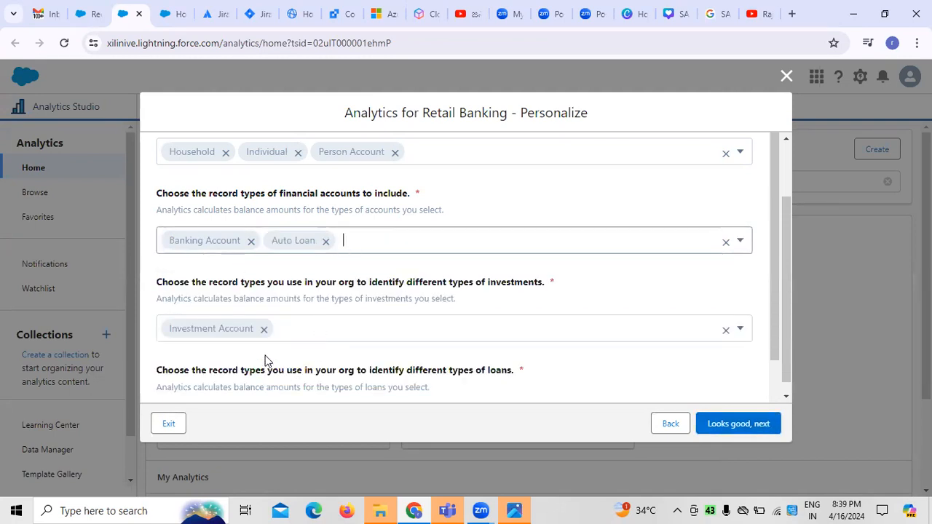
left_click(376, 327)
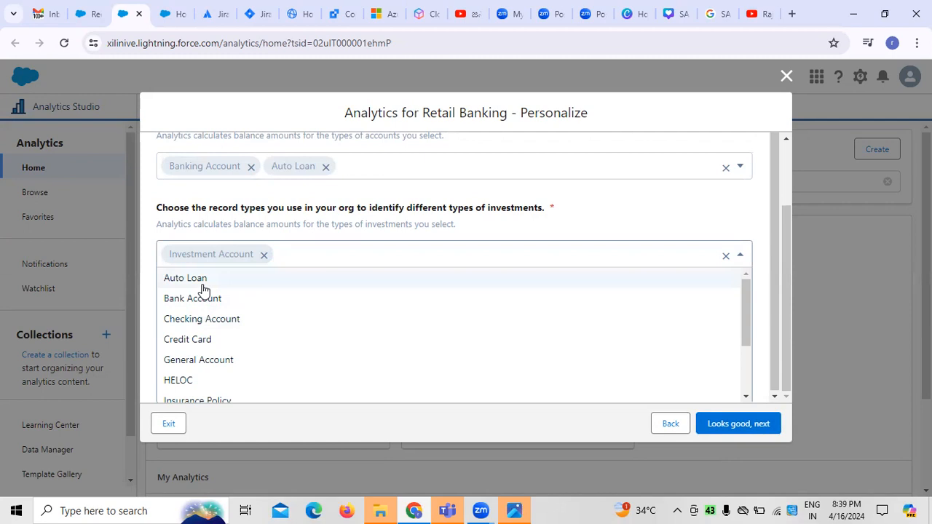
scroll(233, 342, "down", 1)
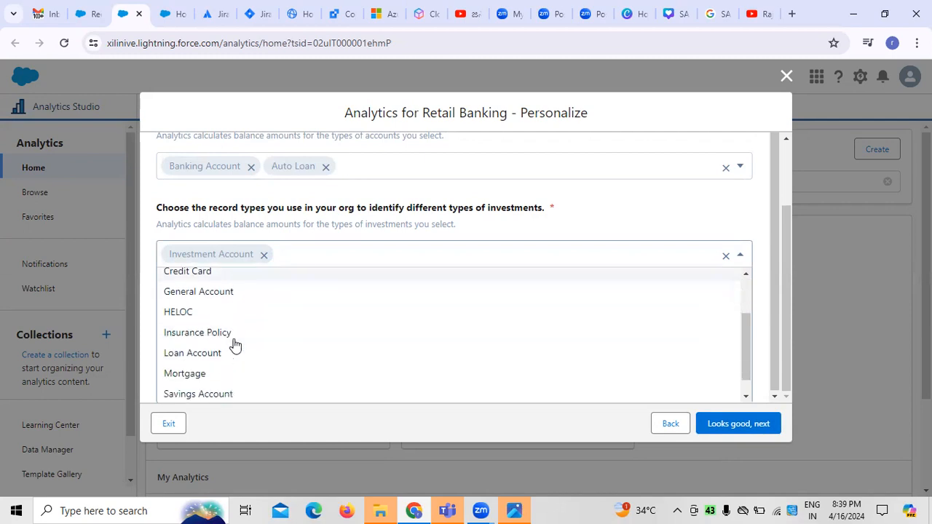
left_click(230, 336)
- Add Auto Loan to the loan record types and proceed to naming the app
left_click(297, 355)
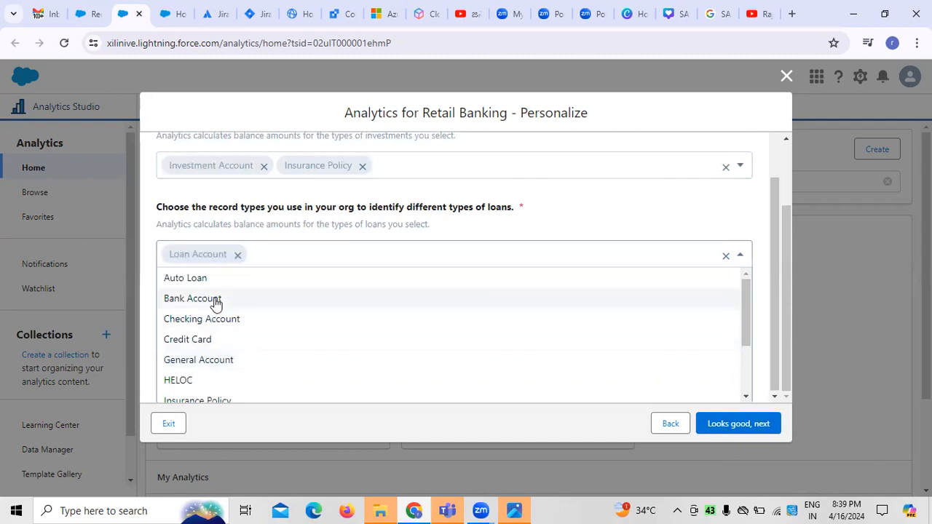
left_click(207, 278)
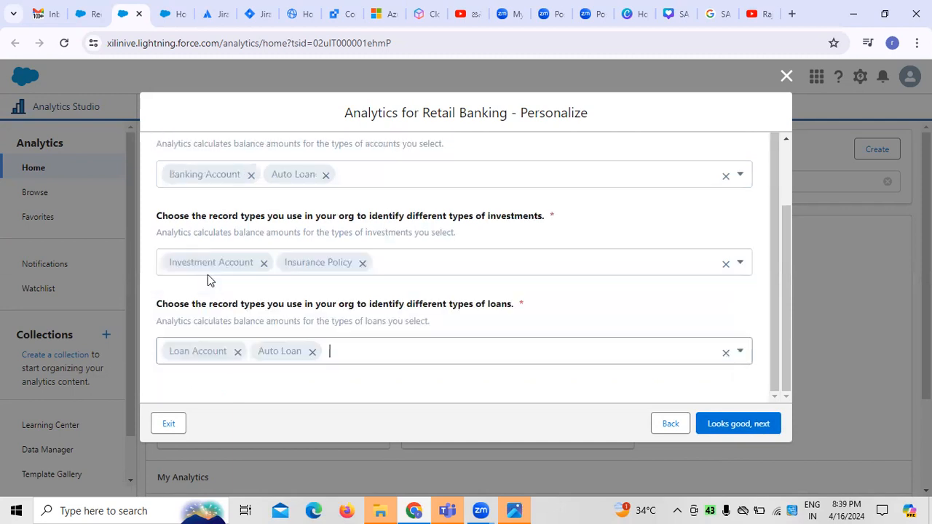
left_click(738, 424)
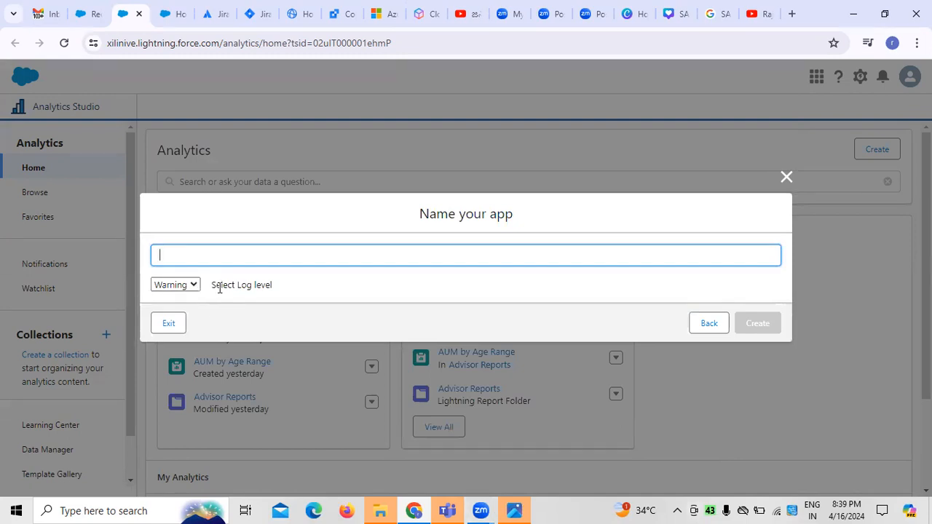
- Try the Fine log level for the app, and set the log level back to Warning
left_click(194, 286)
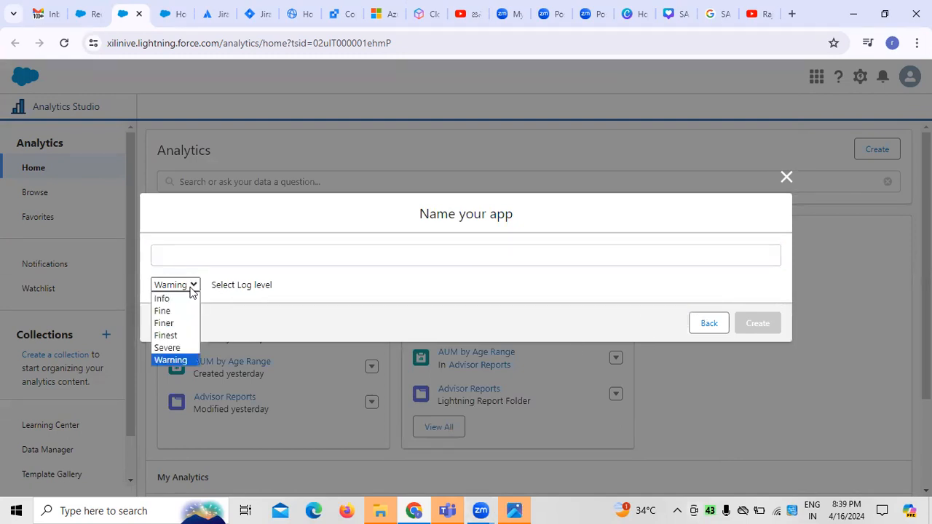
left_click(178, 313)
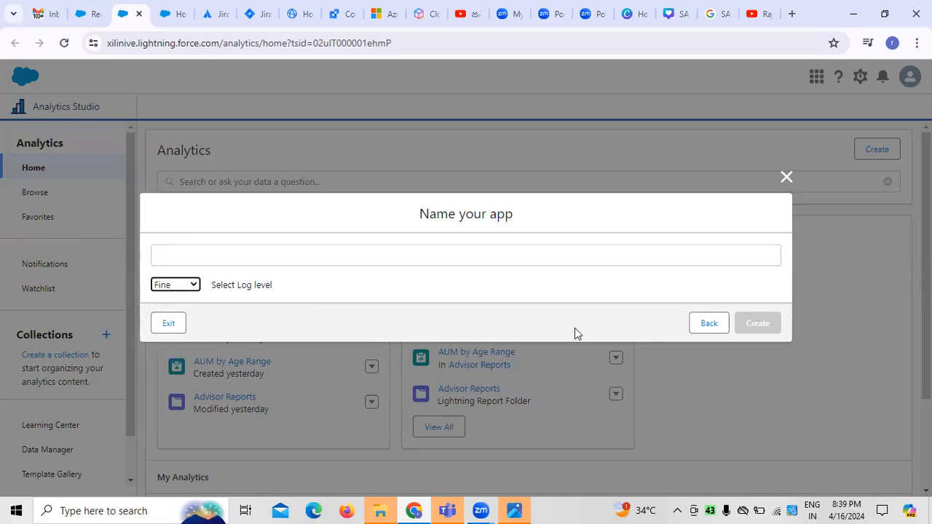
left_click(284, 251)
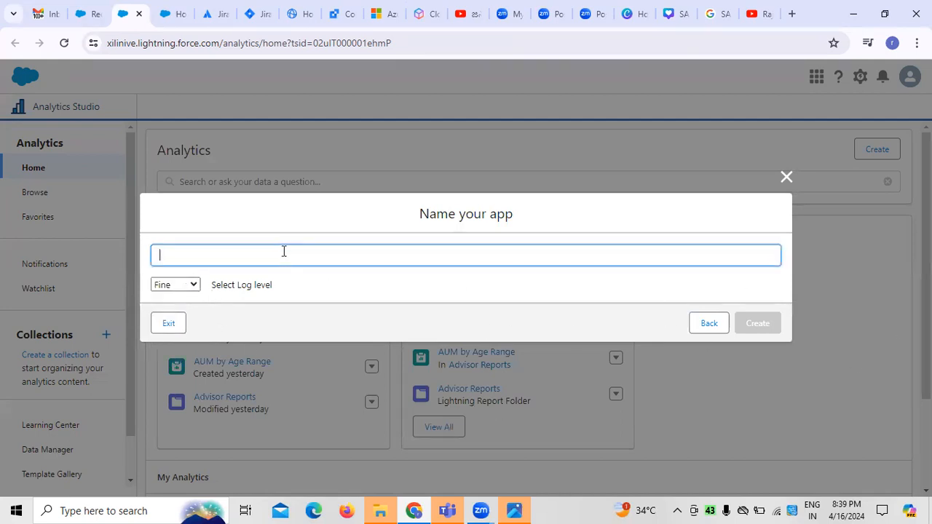
left_click(196, 285)
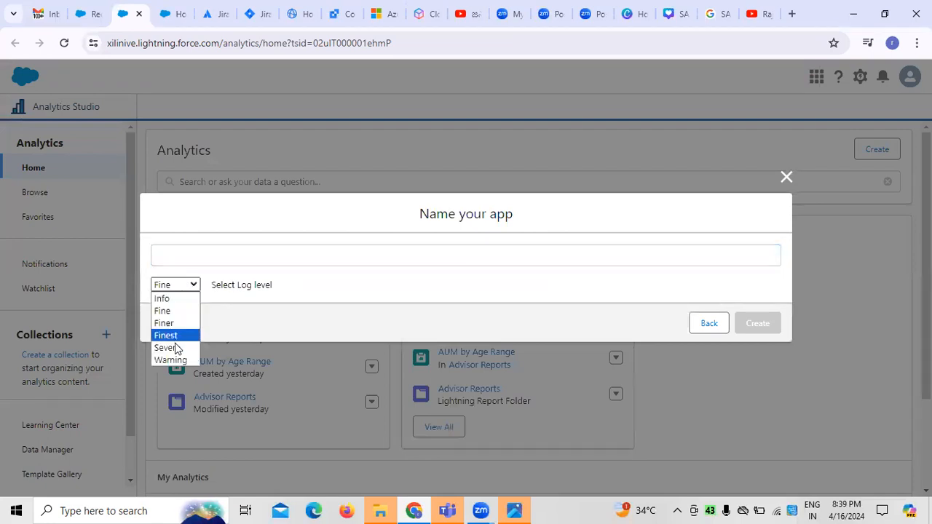
left_click(175, 360)
- Try to create the Analytics for Retail Banking app under the name customer Mgt
left_click(188, 254)
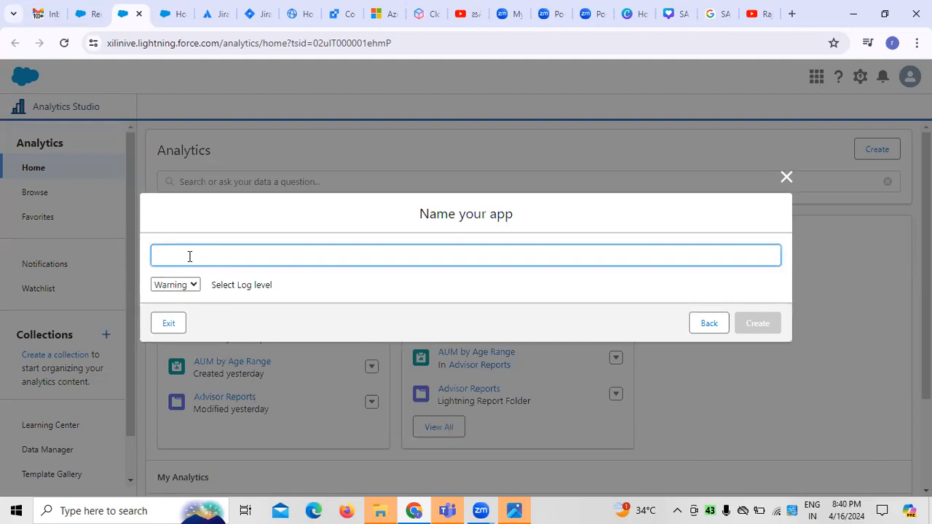
type("customer Mgt")
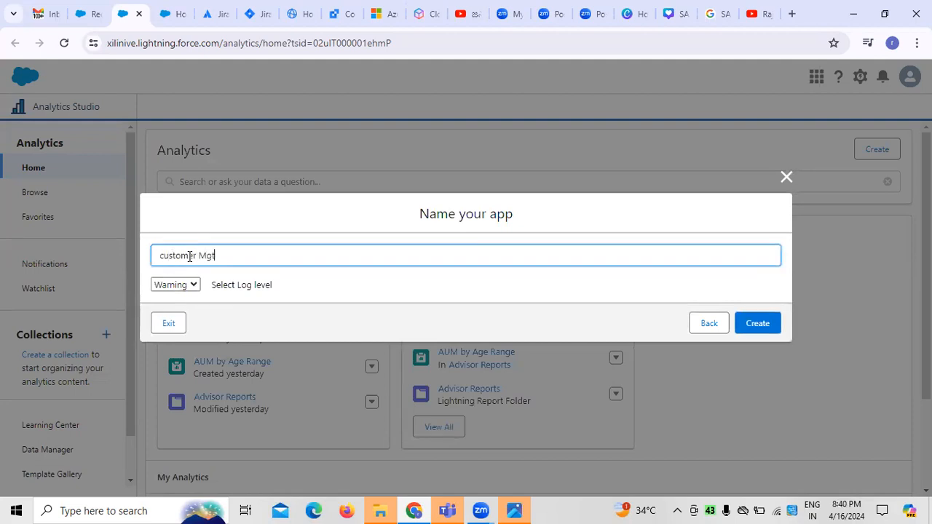
left_click(773, 331)
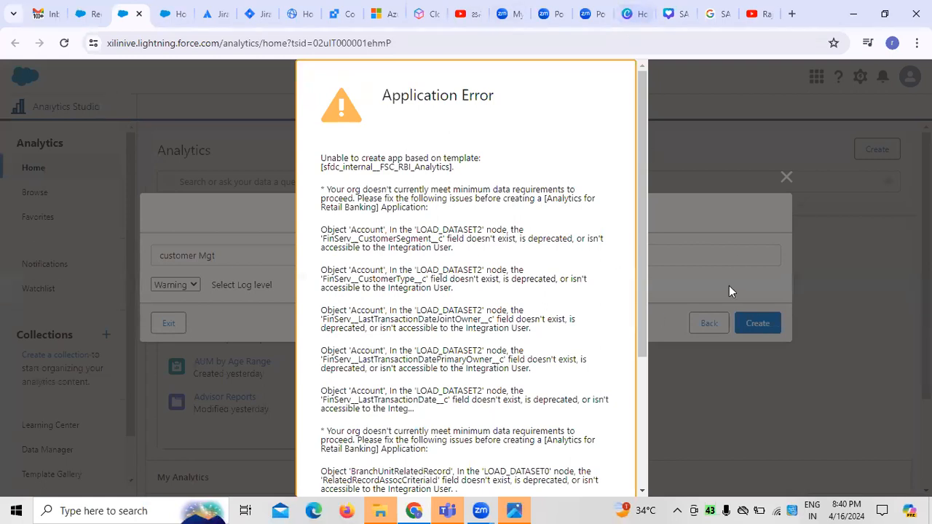
- Read through and dismiss the application error, and close the Analytics for Retail Banking wizard without creating the app
scroll(628, 437, "down", 5)
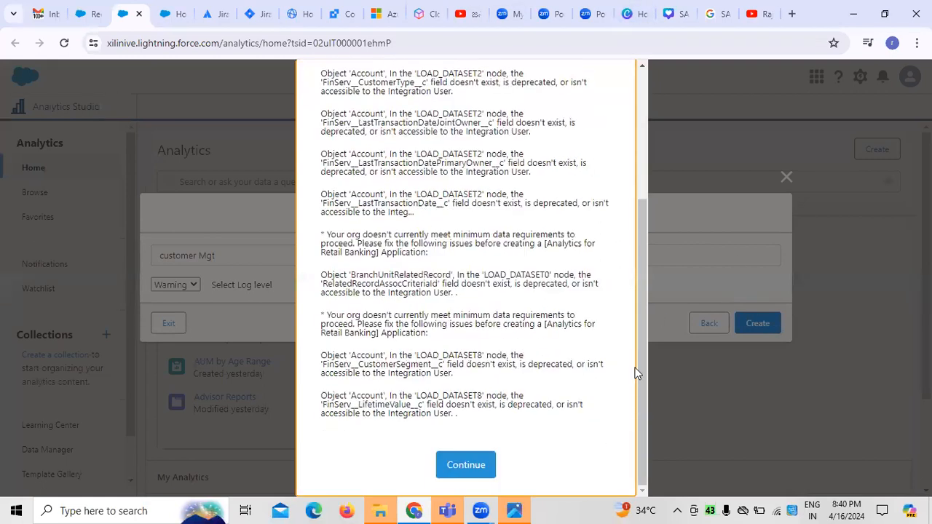
left_click(463, 470)
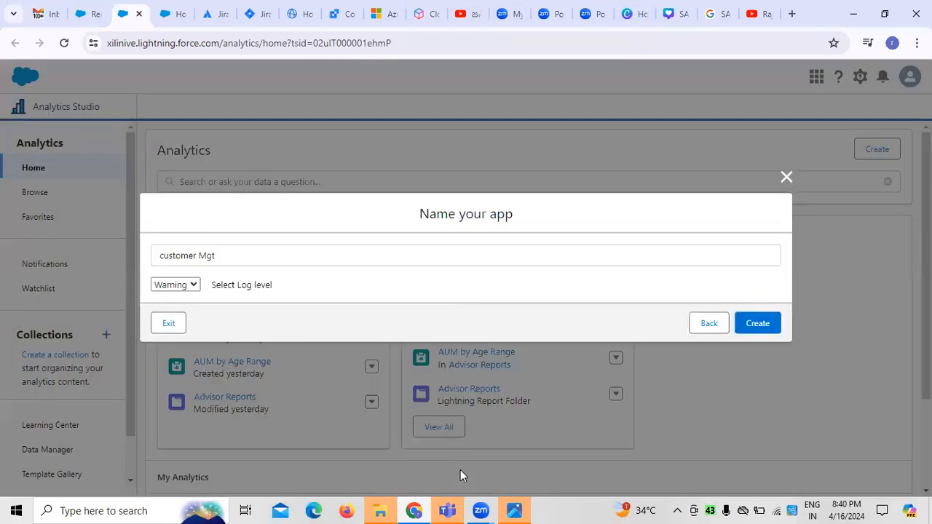
left_click(710, 324)
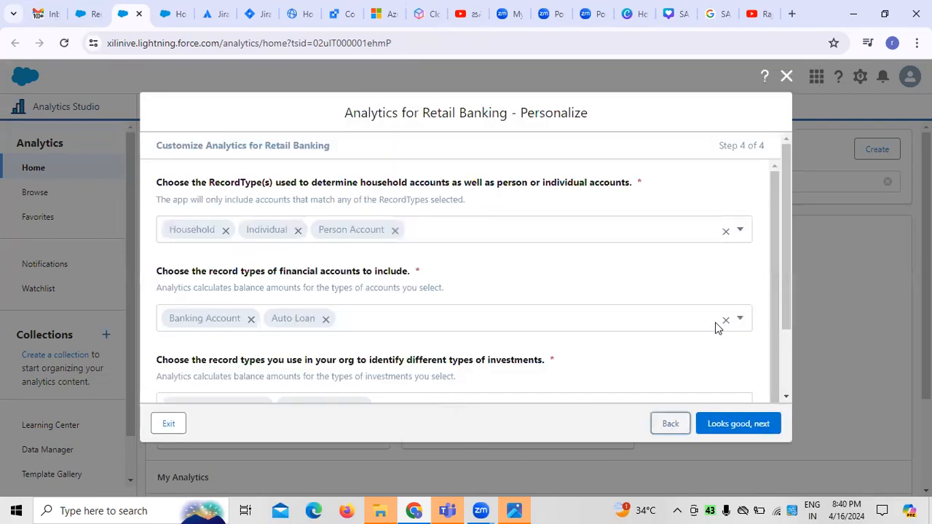
left_click(786, 77)
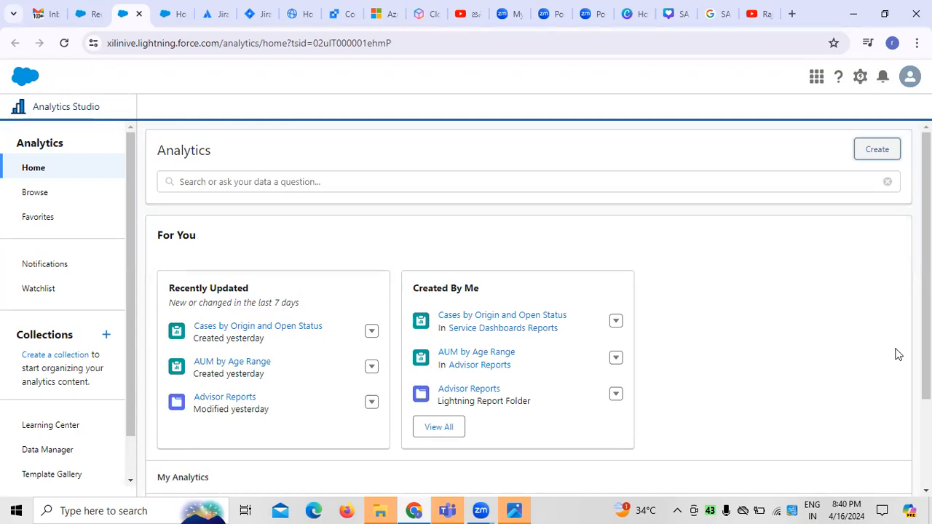
- Create a new CRM Analytics app from the Blank App option and name it customer Mgt1
left_click(872, 156)
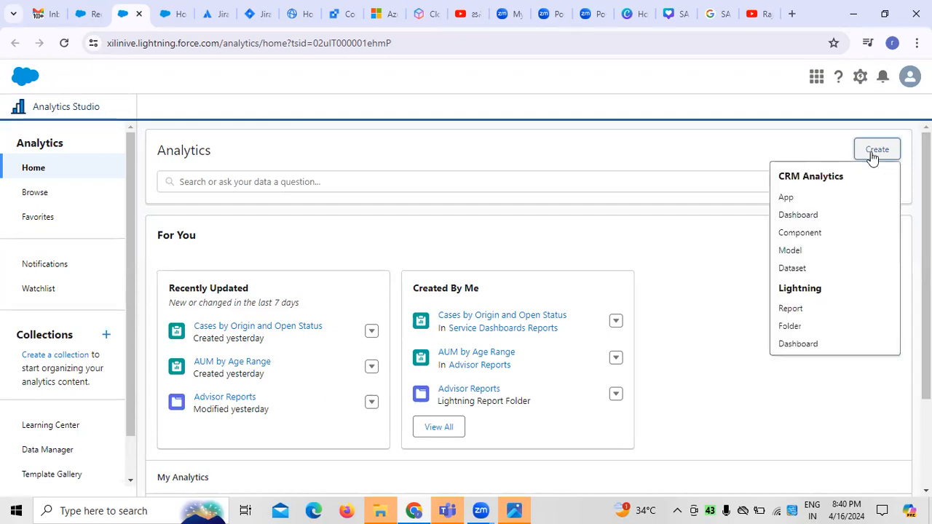
left_click(806, 198)
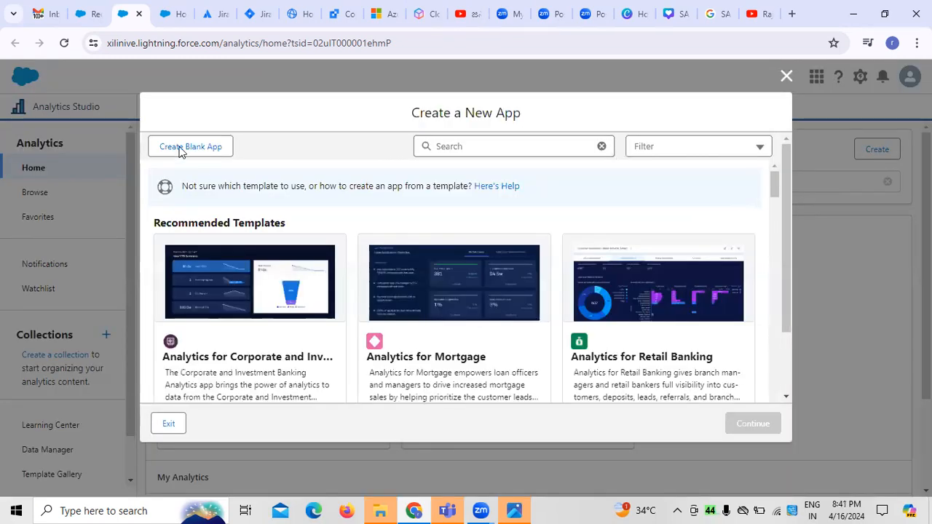
left_click(180, 148)
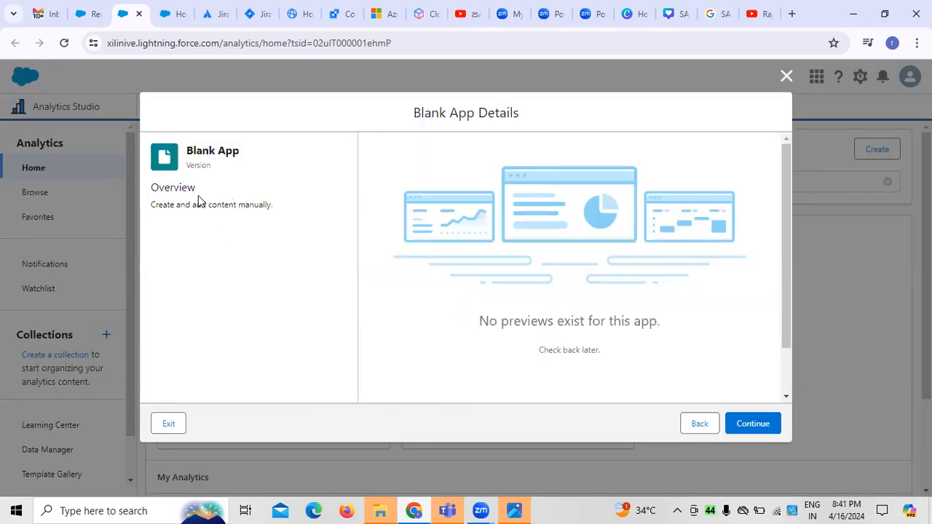
left_click(735, 428)
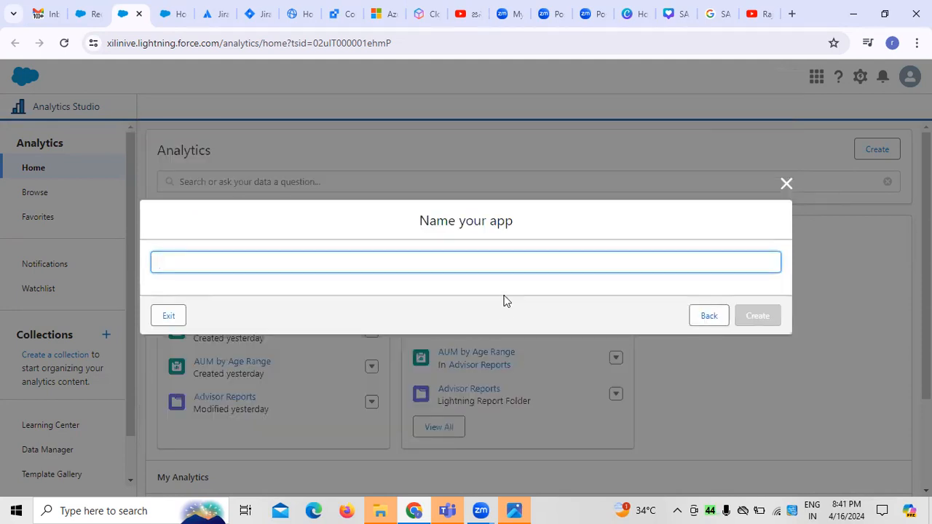
type("customer")
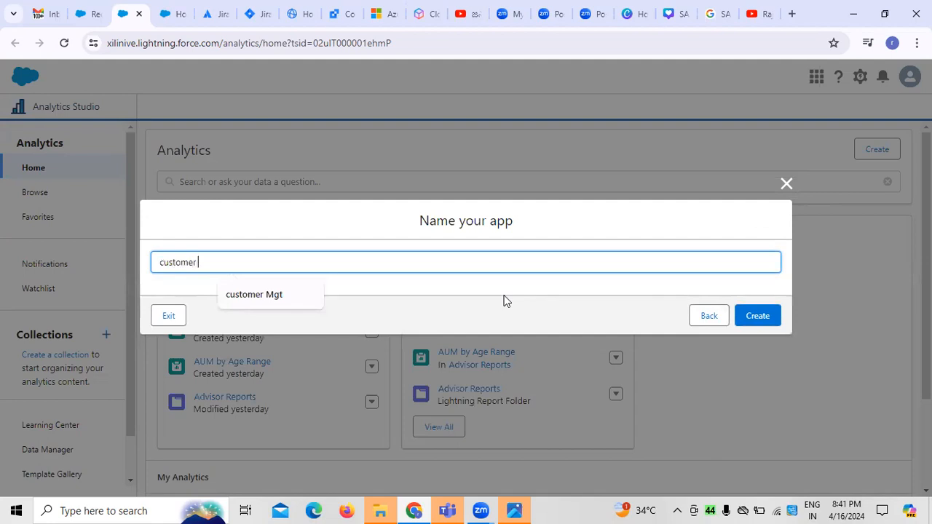
type(" Mgt1")
left_click(761, 317)
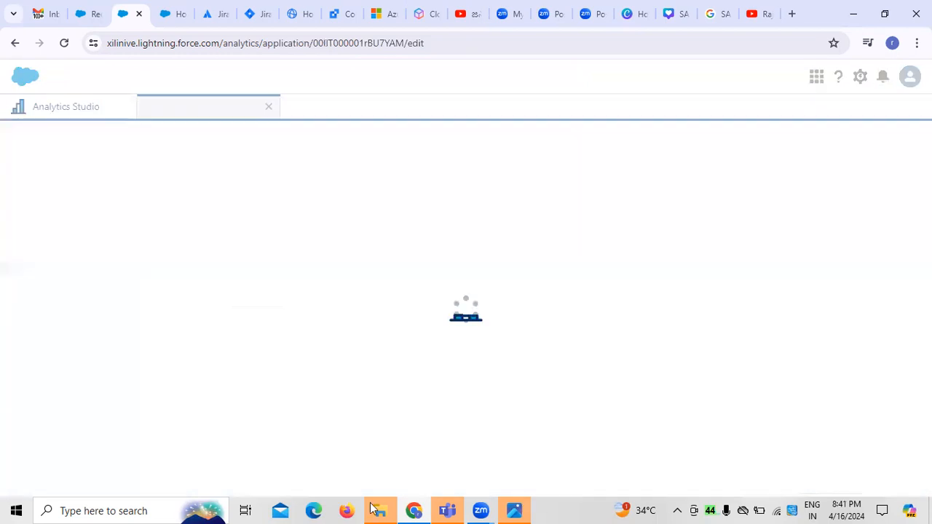
- Examine the customer Mgt1 app's recent items for searching, the kinds of content it can create, and its available app actions
left_click(221, 182)
left_click(245, 160)
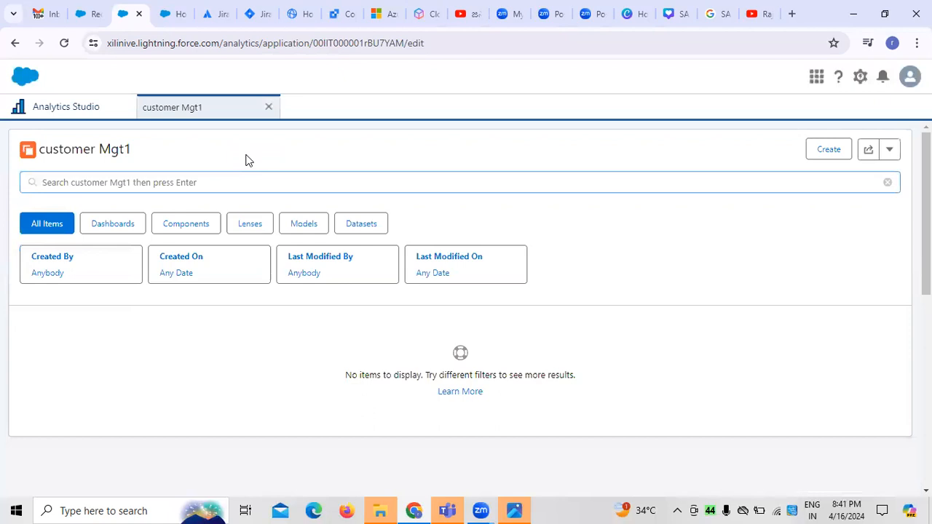
left_click(211, 187)
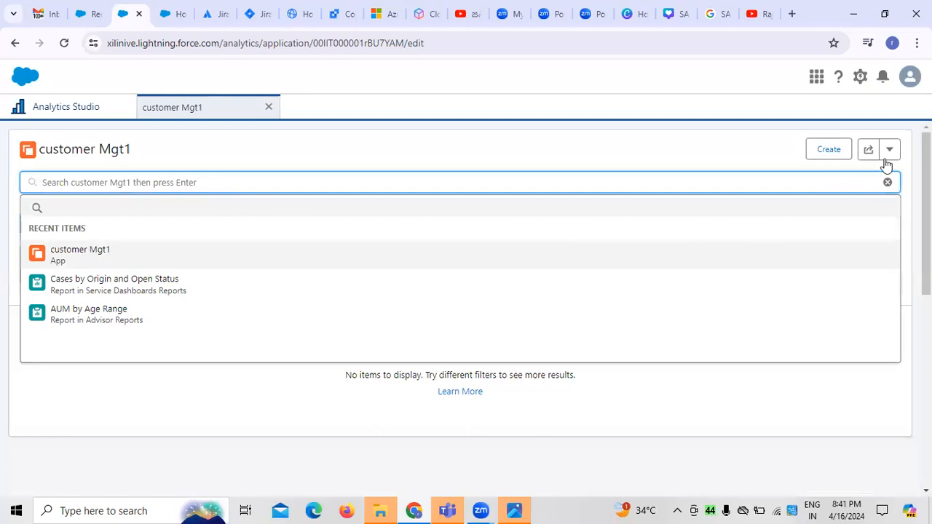
left_click(830, 154)
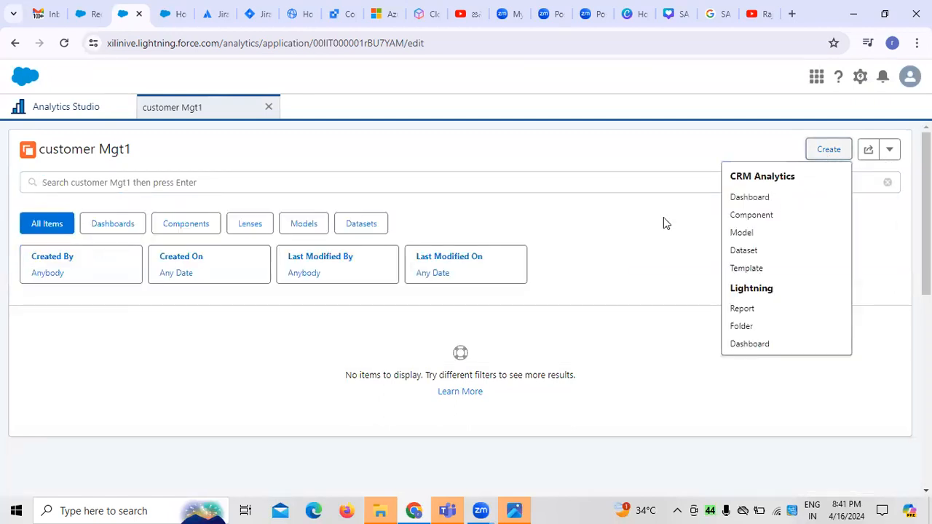
left_click(595, 216)
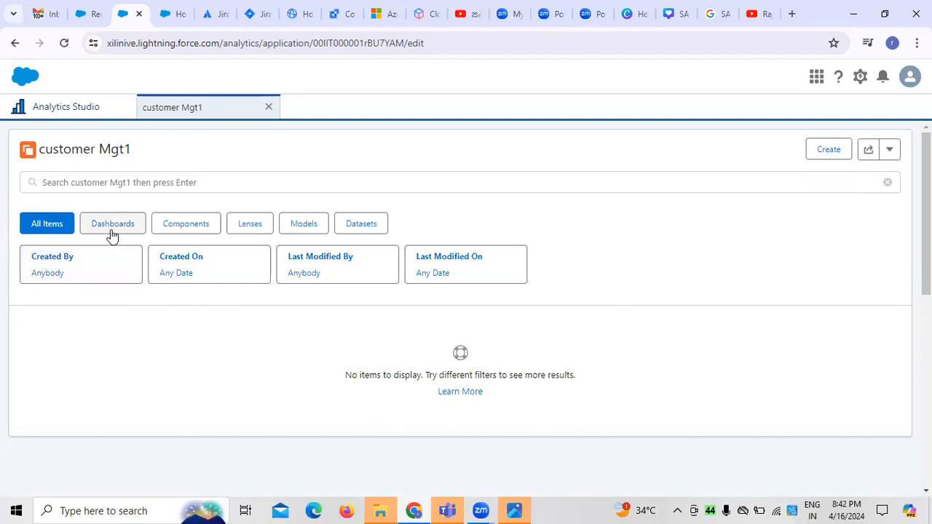
left_click(170, 183)
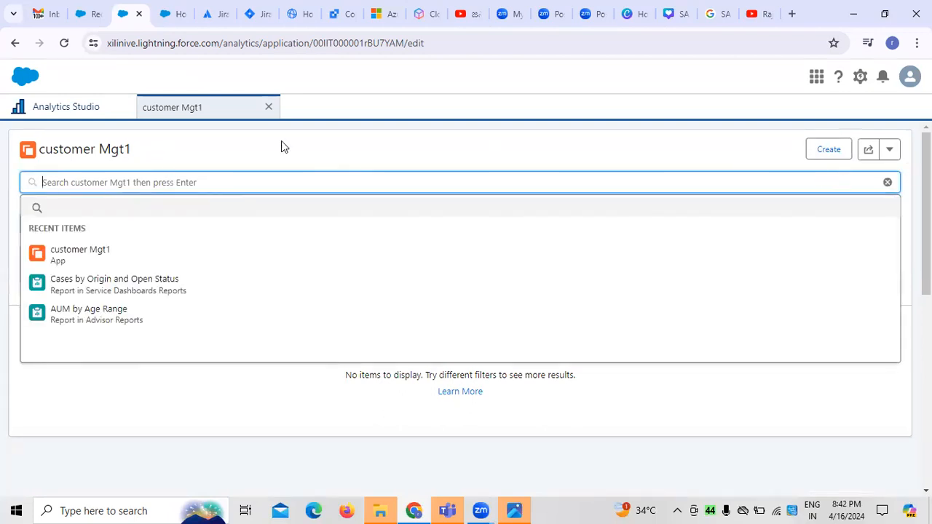
left_click(99, 253)
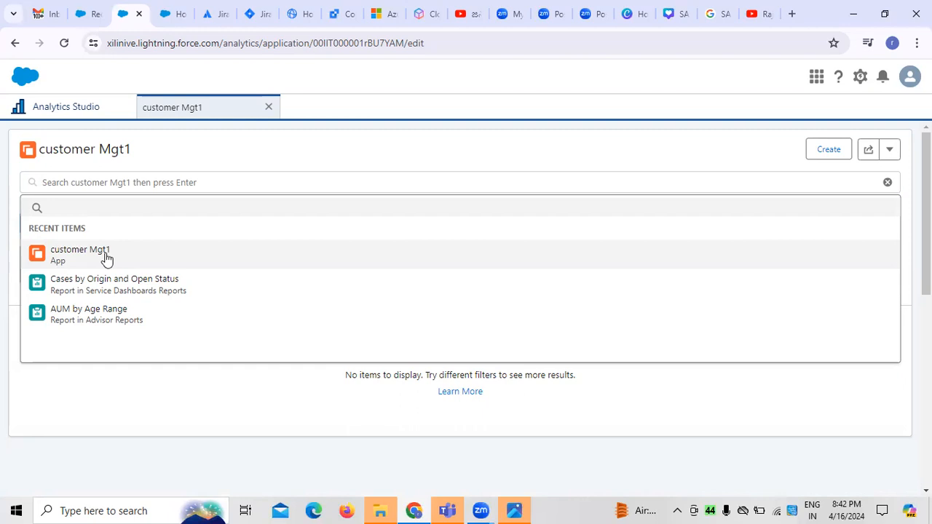
left_click(890, 152)
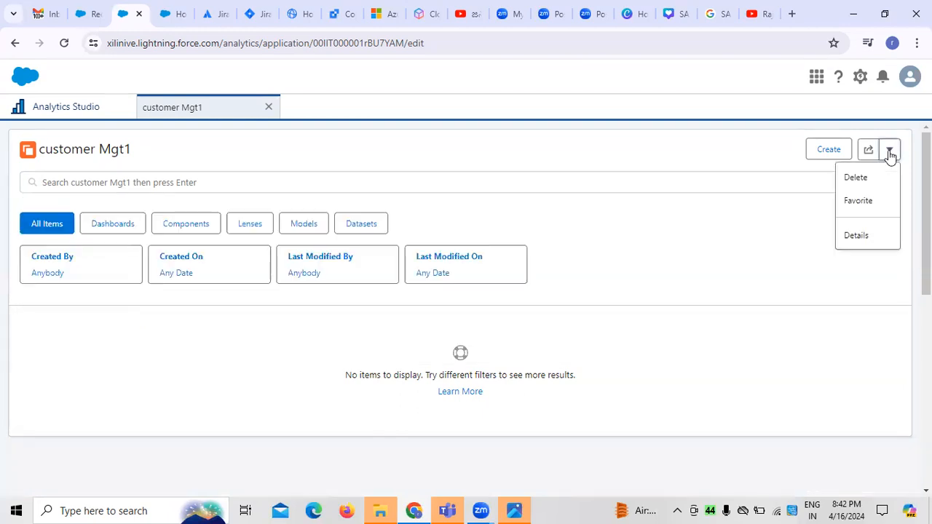
left_click(673, 165)
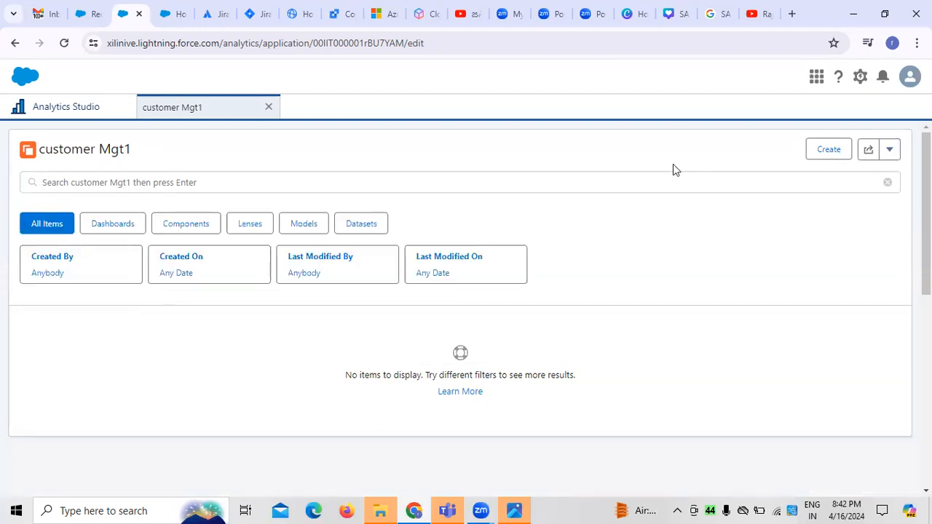